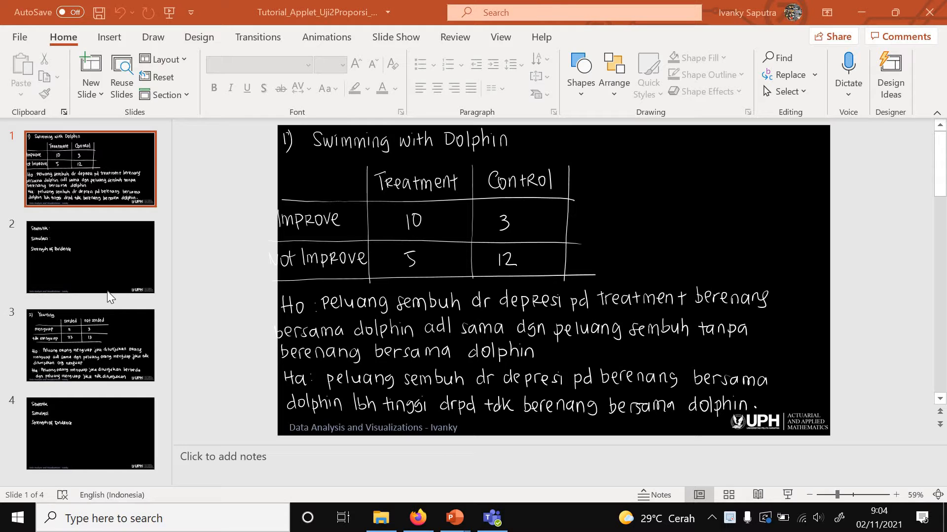
# - With the blue pen, circle the Ho label and underline "lbh tinggi" in the Ha statement on the dolphin slide
pyautogui.click(156, 38)
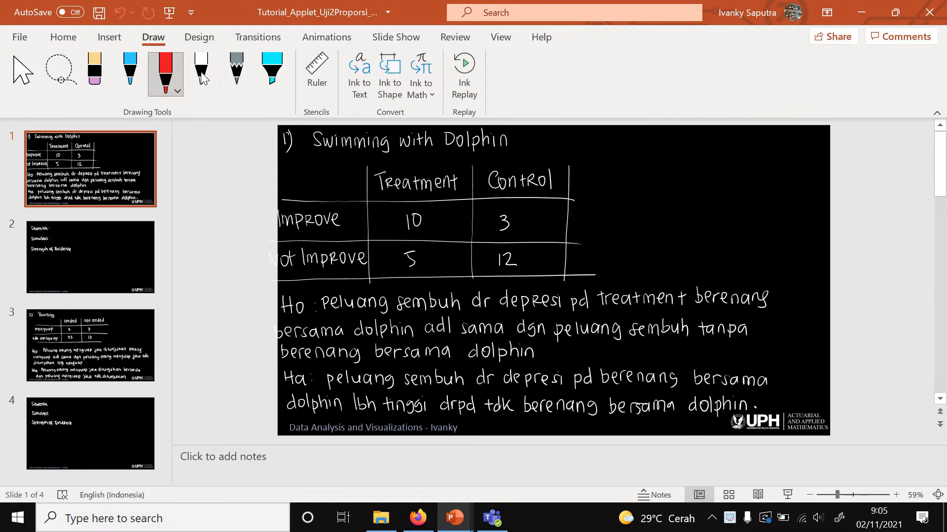
pyautogui.click(201, 73)
pyautogui.click(138, 77)
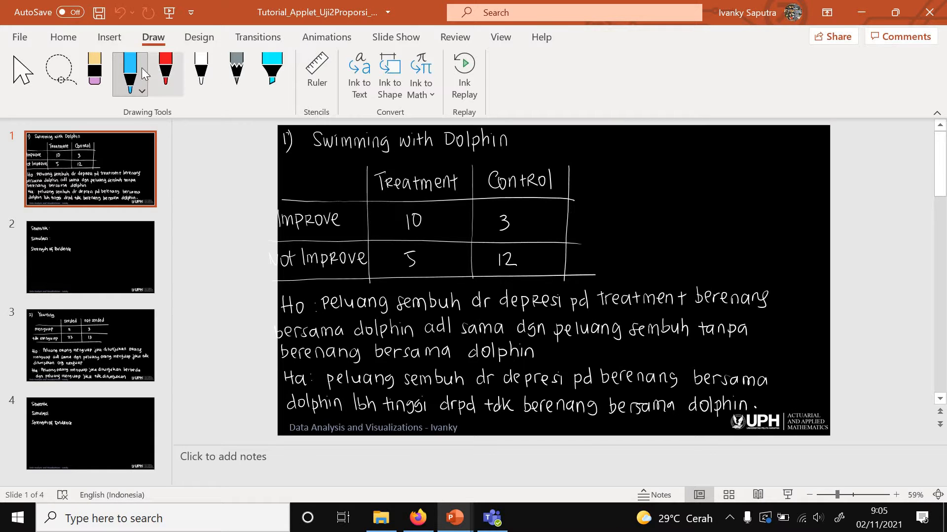
pyautogui.moveTo(295, 315)
pyautogui.mouseDown()
pyautogui.moveTo(295, 288)
pyautogui.moveTo(294, 316)
pyautogui.mouseUp()
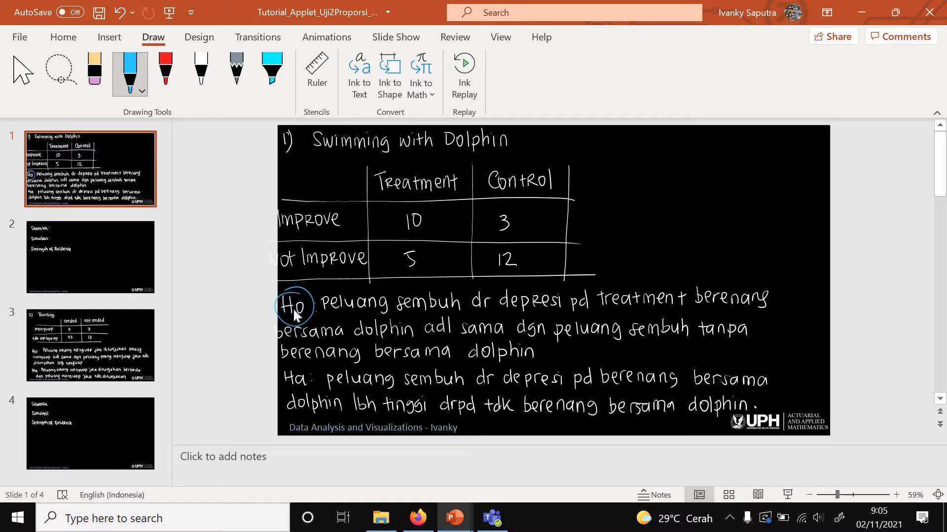
pyautogui.moveTo(350, 414); pyautogui.dragTo(419, 417)
# - Handwrite the labels "Ho :" and "Ha :" one below the other in the empty area beside the table
pyautogui.moveTo(654, 143); pyautogui.dragTo(653, 163)
pyautogui.moveTo(651, 154)
pyautogui.mouseDown()
pyautogui.moveTo(663, 152)
pyautogui.moveTo(661, 163)
pyautogui.moveTo(673, 154)
pyautogui.moveTo(660, 200)
pyautogui.moveTo(668, 189)
pyautogui.mouseUp()
pyautogui.moveTo(667, 180)
pyautogui.mouseDown()
pyautogui.moveTo(666, 199)
pyautogui.moveTo(681, 199)
pyautogui.mouseUp()
pyautogui.click(688, 153)
pyautogui.click(688, 158)
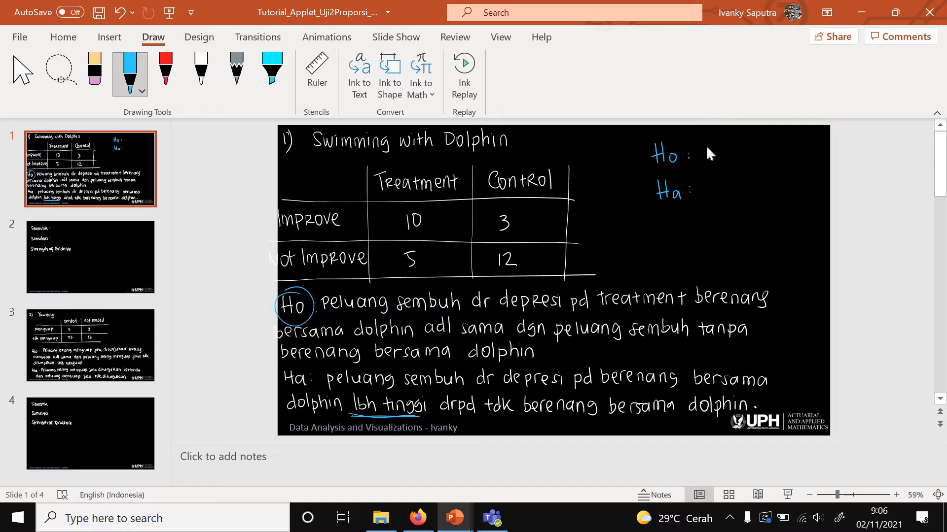
# - Complete the handwritten null hypothesis beside the table as π1 − π2 = 0
pyautogui.moveTo(708, 150)
pyautogui.mouseDown()
pyautogui.moveTo(708, 163)
pyautogui.moveTo(731, 157)
pyautogui.mouseUp()
pyautogui.moveTo(736, 150); pyautogui.dragTo(741, 161)
pyautogui.moveTo(732, 150)
pyautogui.mouseDown()
pyautogui.moveTo(744, 148)
pyautogui.moveTo(753, 164)
pyautogui.moveTo(769, 151)
pyautogui.mouseUp()
pyautogui.moveTo(762, 158); pyautogui.dragTo(778, 151)
# - Complete the handwritten alternative hypothesis as π1 − π2 > 0 and underline it
pyautogui.moveTo(710, 188); pyautogui.dragTo(710, 198)
pyautogui.moveTo(706, 186)
pyautogui.mouseDown()
pyautogui.moveTo(716, 185)
pyautogui.moveTo(716, 198)
pyautogui.mouseUp()
pyautogui.moveTo(721, 191)
pyautogui.mouseDown()
pyautogui.moveTo(721, 202)
pyautogui.moveTo(738, 193)
pyautogui.mouseUp()
pyautogui.moveTo(743, 189); pyautogui.dragTo(747, 199)
pyautogui.moveTo(740, 188)
pyautogui.mouseDown()
pyautogui.moveTo(760, 201)
pyautogui.moveTo(786, 188)
pyautogui.mouseUp()
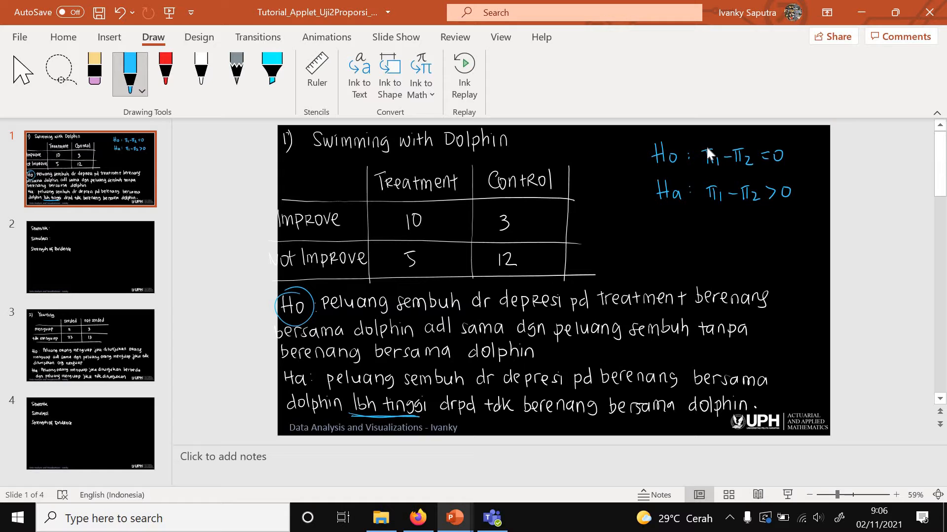
pyautogui.moveTo(713, 213); pyautogui.dragTo(792, 207)
# - On slide 2, handwrite the statistic expression p̂1 − p̂2 = beside the Statistik label
pyautogui.click(103, 256)
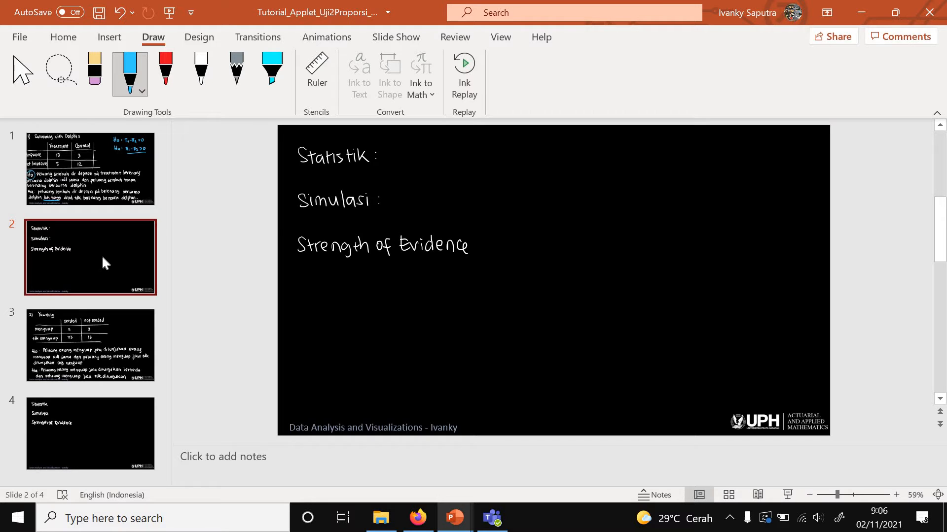
pyautogui.moveTo(429, 147); pyautogui.dragTo(436, 142)
pyautogui.moveTo(442, 154)
pyautogui.mouseDown()
pyautogui.moveTo(452, 164)
pyautogui.moveTo(451, 155)
pyautogui.mouseUp()
pyautogui.moveTo(459, 157); pyautogui.dragTo(465, 164)
pyautogui.moveTo(452, 138); pyautogui.dragTo(483, 146)
pyautogui.moveTo(474, 152); pyautogui.dragTo(485, 151)
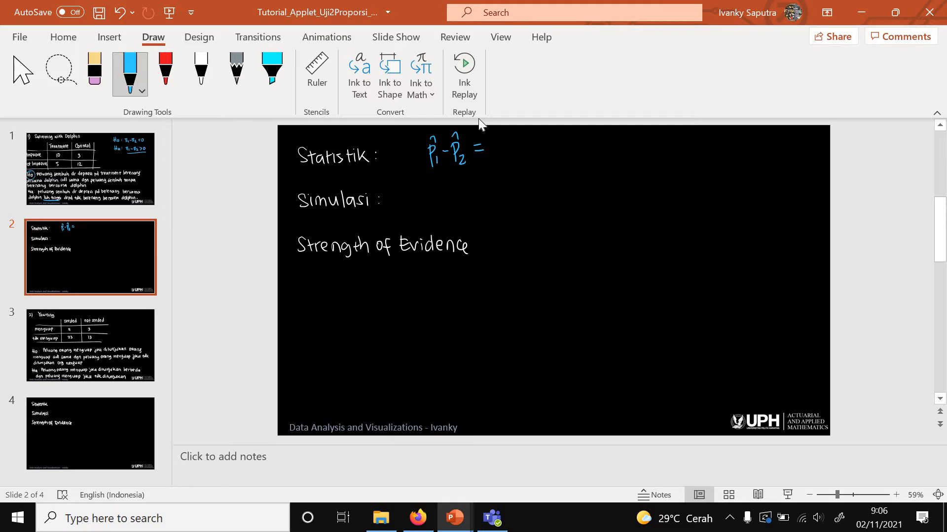
# - Finish the handwritten statistic calculation with 10/15 − 3/15 = 7/15
pyautogui.moveTo(507, 136)
pyautogui.mouseDown()
pyautogui.moveTo(507, 146)
pyautogui.moveTo(516, 135)
pyautogui.mouseUp()
pyautogui.moveTo(504, 150)
pyautogui.mouseDown()
pyautogui.moveTo(519, 148)
pyautogui.moveTo(513, 165)
pyautogui.moveTo(565, 147)
pyautogui.moveTo(552, 166)
pyautogui.mouseUp()
pyautogui.moveTo(563, 155)
pyautogui.mouseDown()
pyautogui.moveTo(557, 165)
pyautogui.moveTo(610, 137)
pyautogui.mouseUp()
pyautogui.moveTo(596, 148)
pyautogui.mouseDown()
pyautogui.moveTo(609, 146)
pyautogui.moveTo(600, 165)
pyautogui.mouseUp()
pyautogui.moveTo(604, 156)
pyautogui.mouseDown()
pyautogui.moveTo(609, 163)
pyautogui.moveTo(613, 151)
pyautogui.mouseUp()
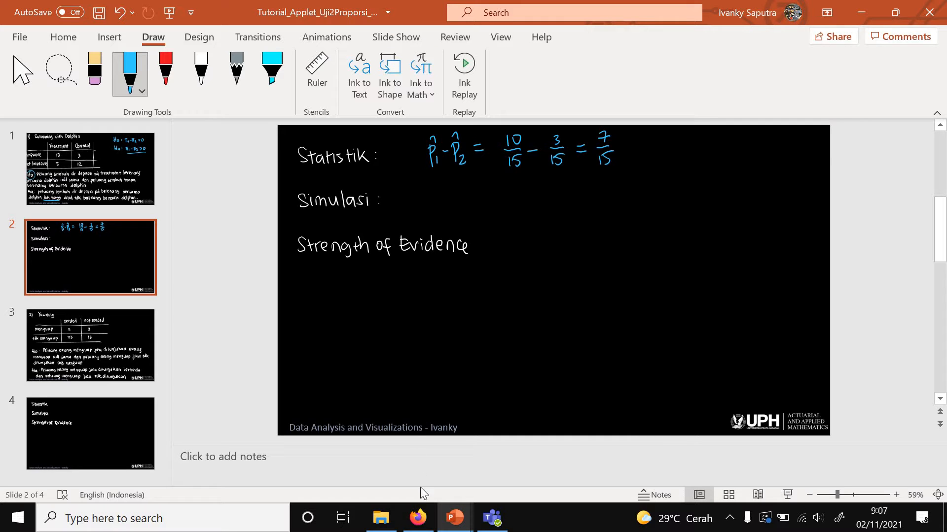
# - Switch to Firefox and open the Two Proportions applet from the applets page of the isi-stats site
pyautogui.click(418, 517)
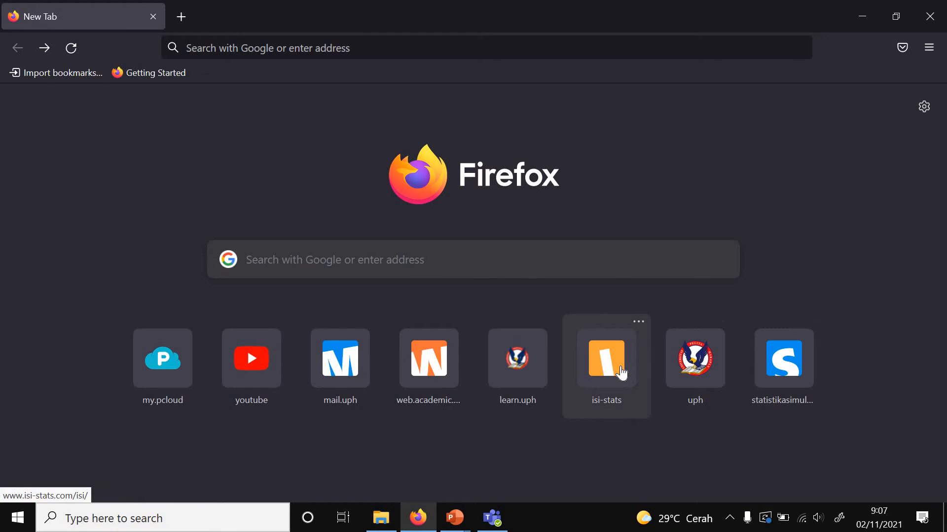
pyautogui.click(621, 373)
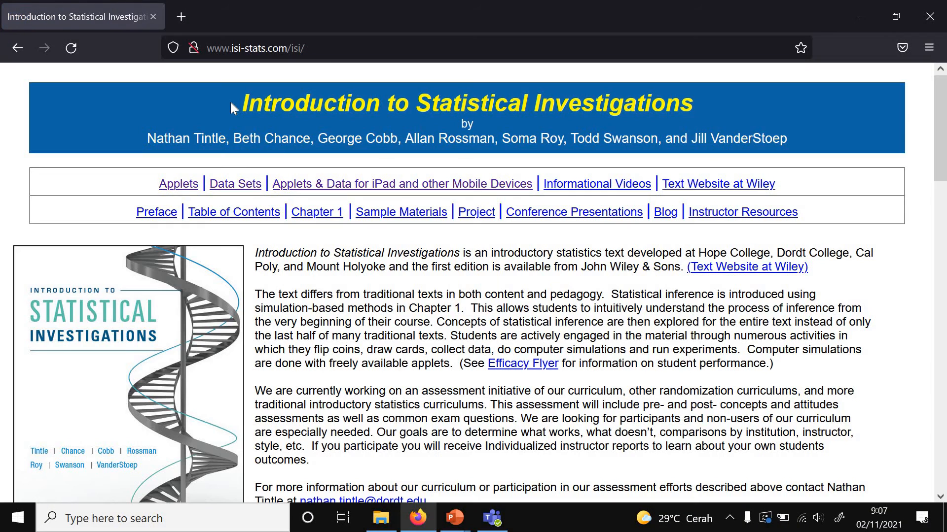
pyautogui.click(178, 186)
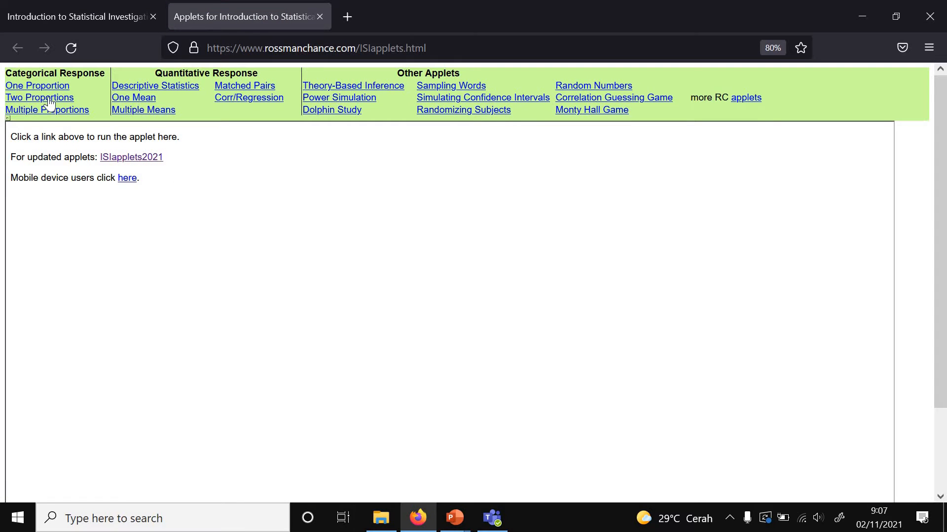
pyautogui.click(41, 99)
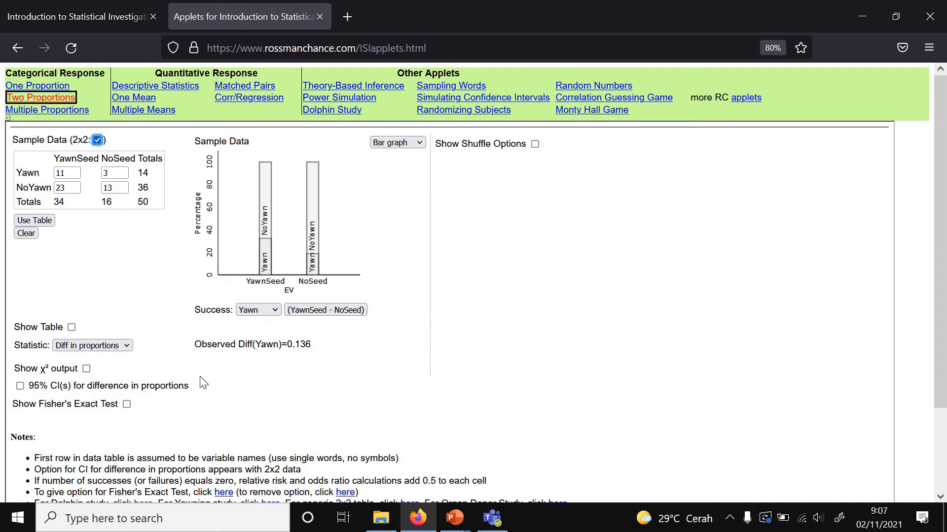
# - Load the Dolphin study data into the Two Proportions applet and apply its 2x2 table
pyautogui.scroll(-2, 202, 308)
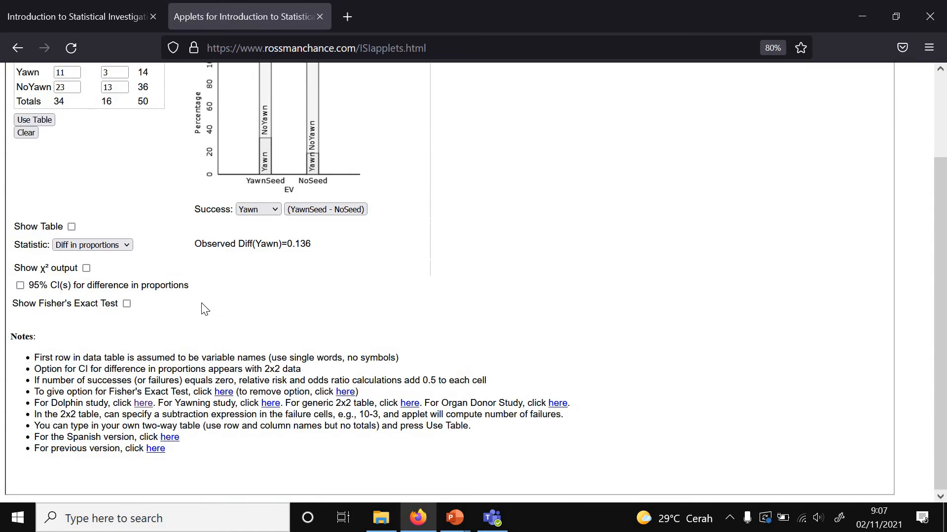
pyautogui.scroll(2, 203, 308)
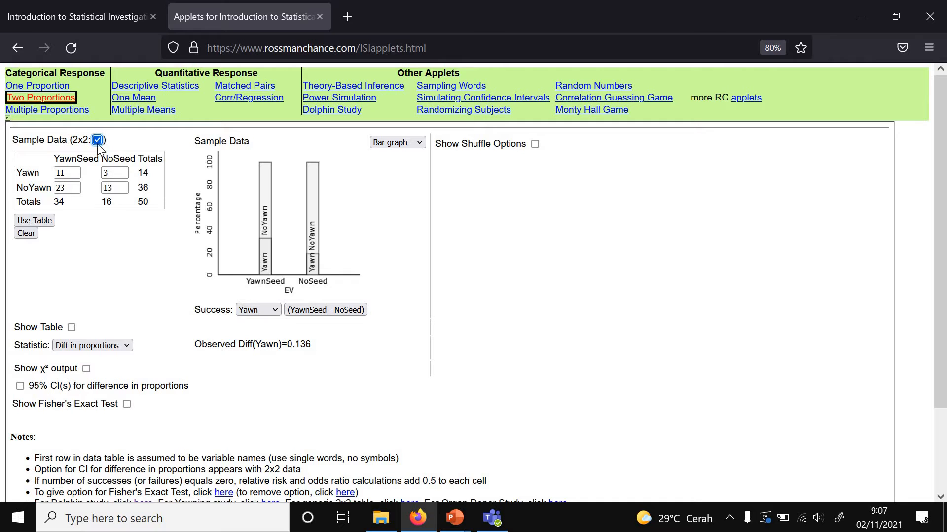
pyautogui.click(72, 172)
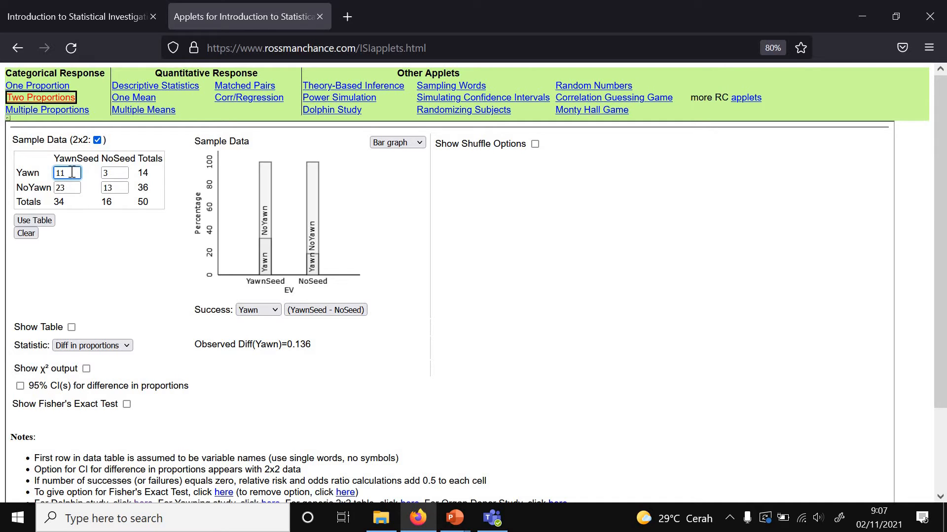
pyautogui.scroll(-3, 193, 387)
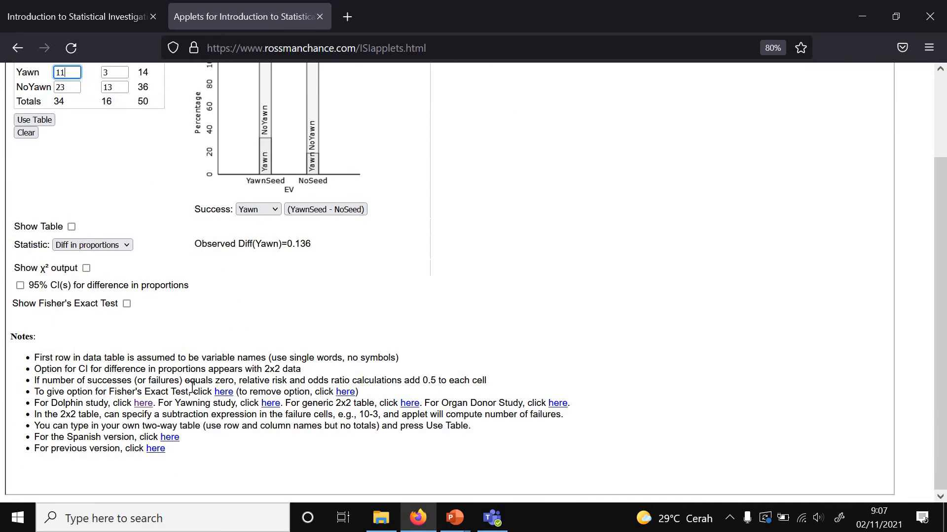
pyautogui.click(144, 404)
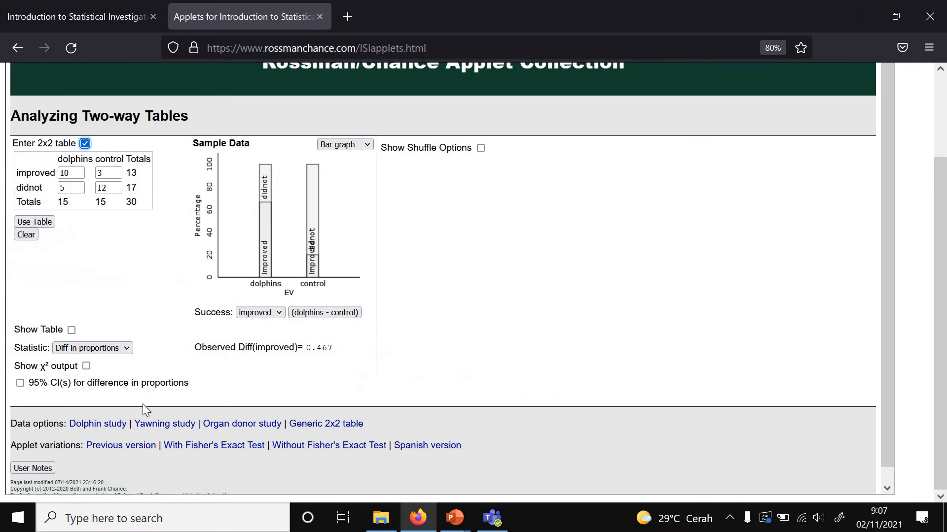
pyautogui.scroll(3, 136, 254)
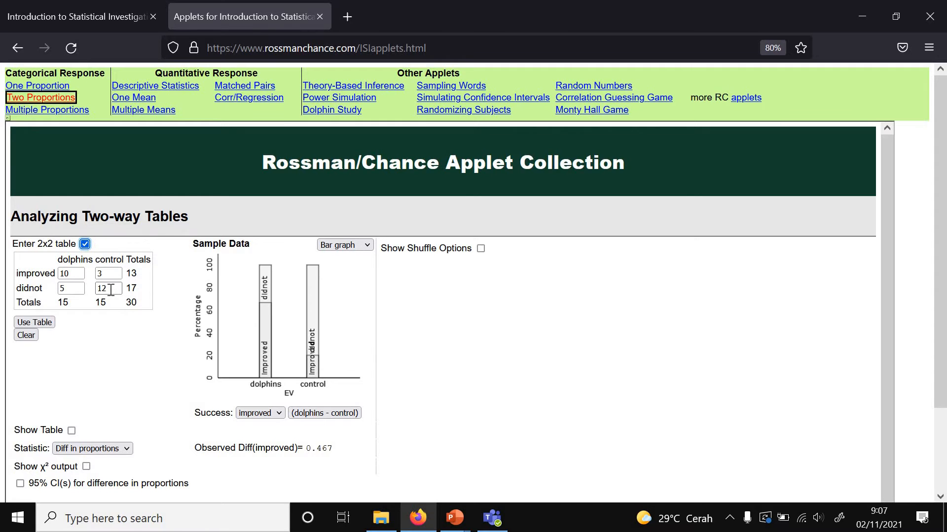
pyautogui.click(35, 322)
# - Show the shuffle options for the dolphin data and run two single shuffles
pyautogui.click(480, 249)
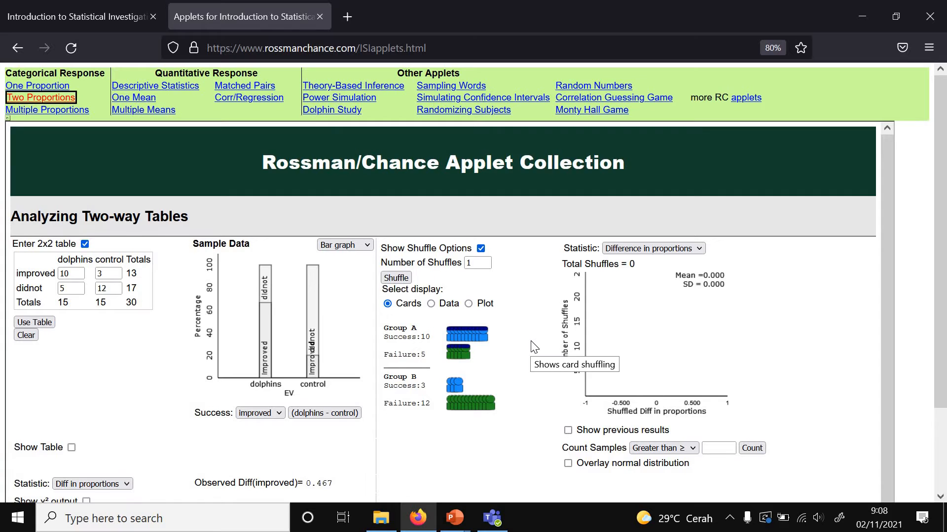
pyautogui.scroll(-2, 534, 347)
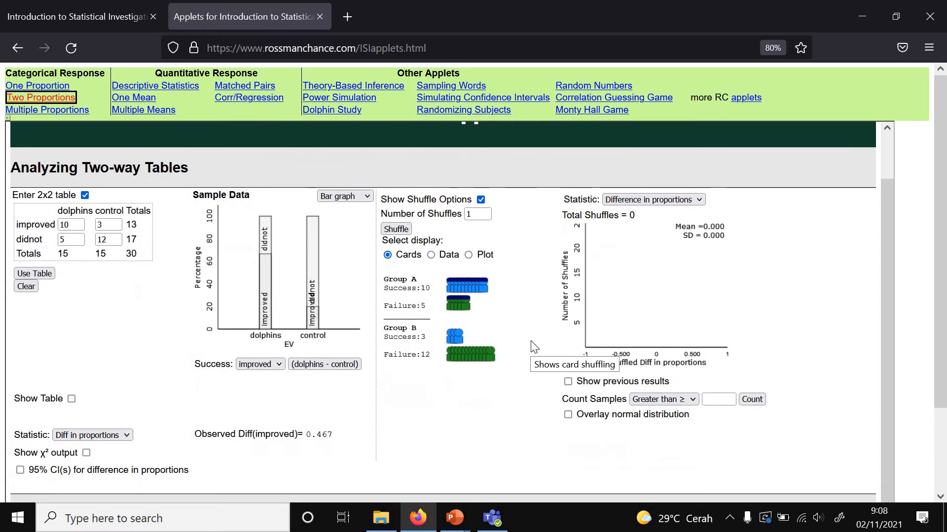
pyautogui.click(404, 232)
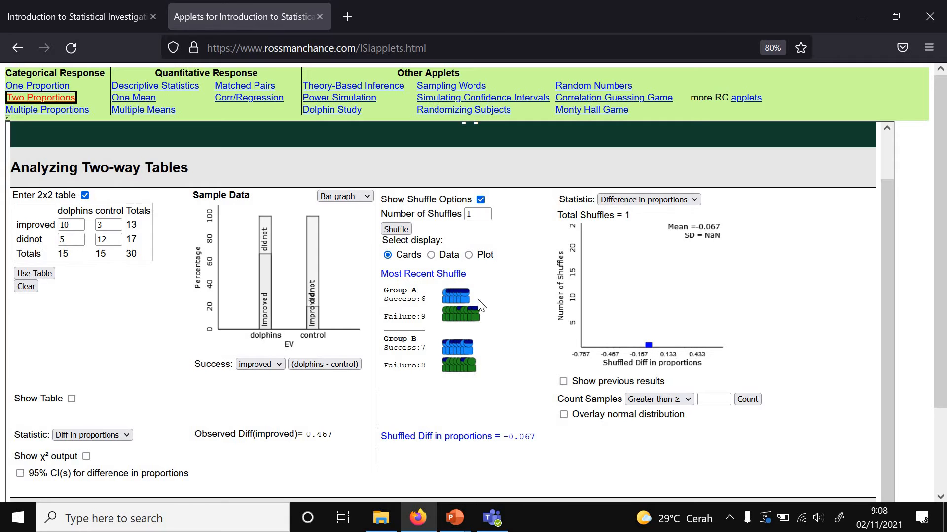
pyautogui.click(397, 230)
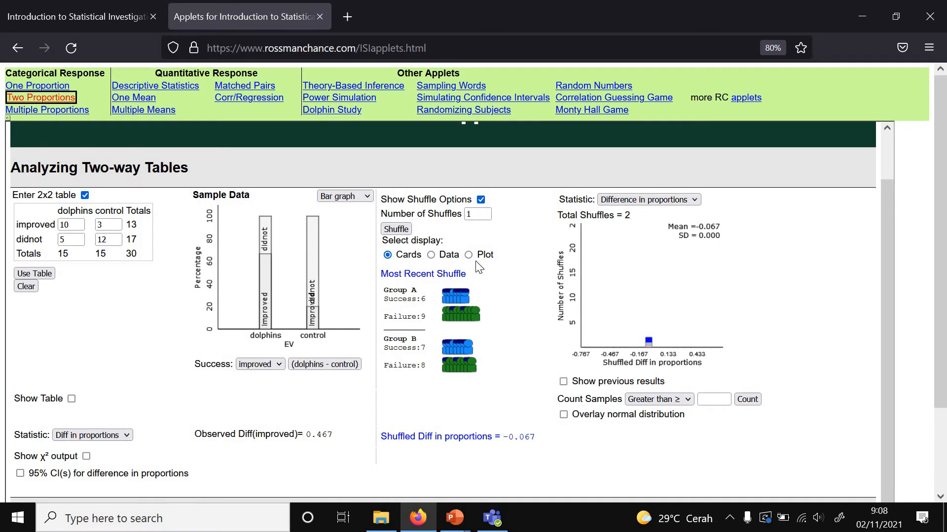
# - Run 8 more shuffles of the dolphin data, followed by another 90
pyautogui.doubleClick(475, 219)
pyautogui.click(395, 230)
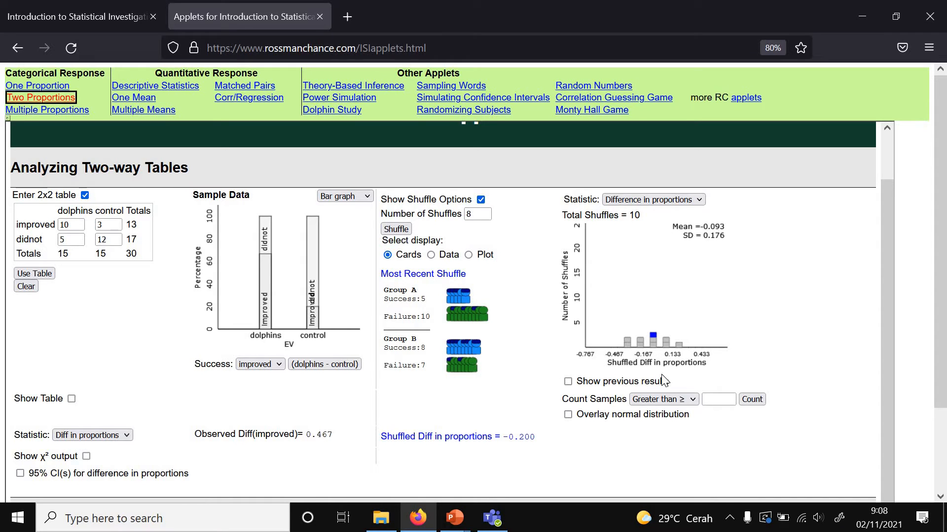
pyautogui.click(473, 216)
pyautogui.write('90')
pyautogui.click(396, 229)
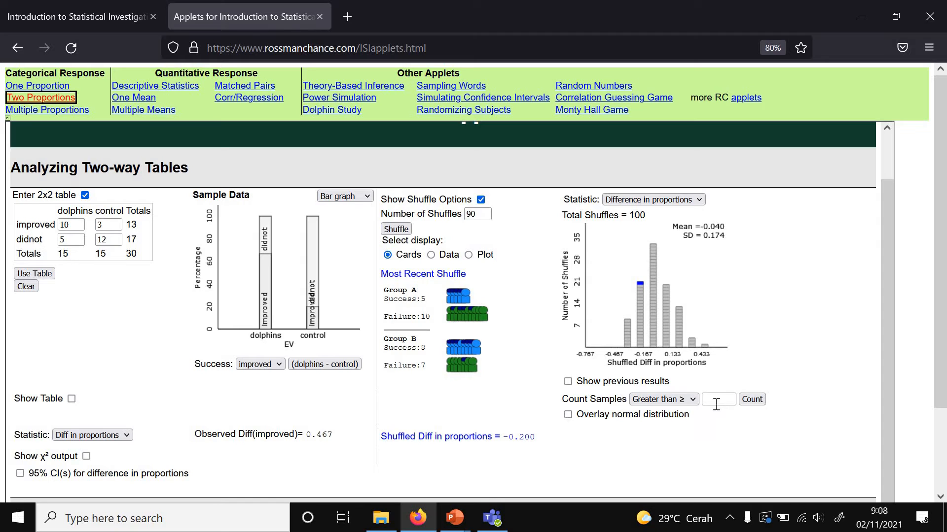
# - Count the shuffled differences in proportions that are greater than or equal to 0.467
pyautogui.click(723, 400)
pyautogui.write('0.46')
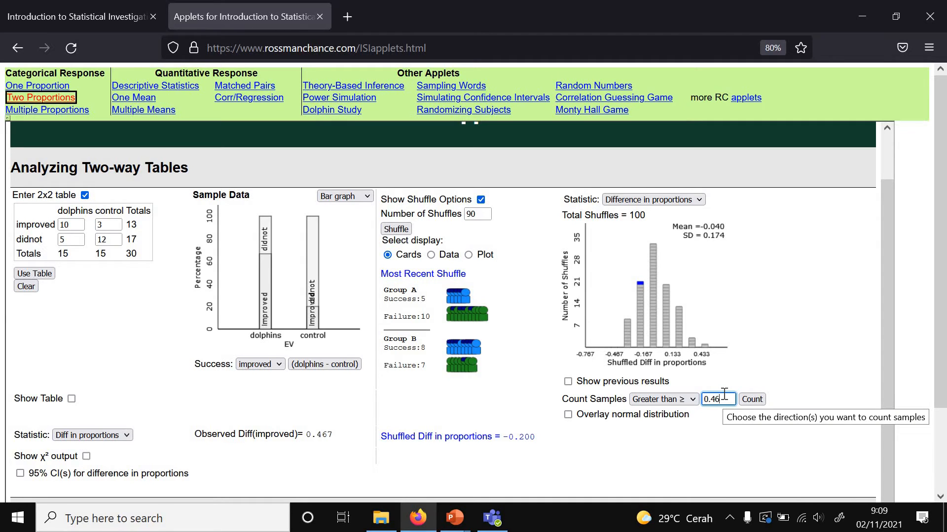
pyautogui.write('7')
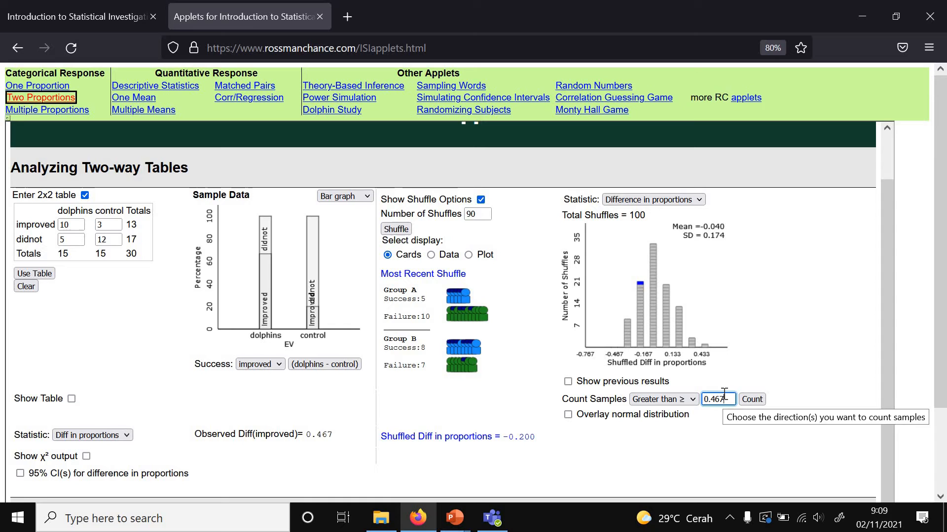
pyautogui.click(691, 404)
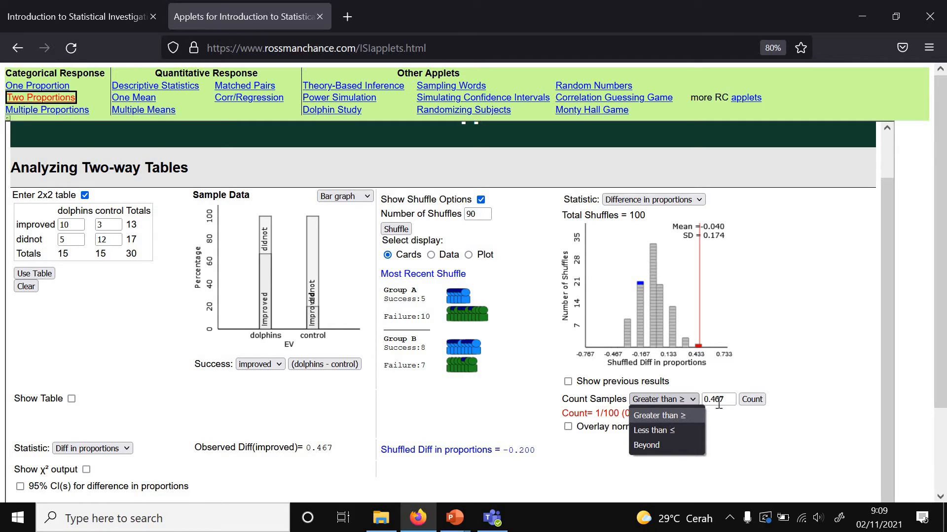
pyautogui.click(745, 402)
pyautogui.click(748, 401)
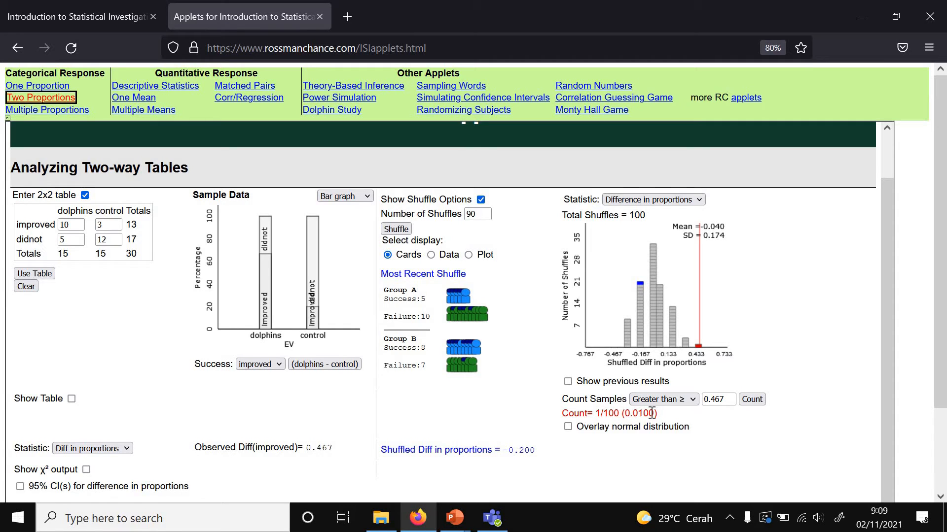
# - Set the number of shuffles to 900 and run them on top of the existing simulation
pyautogui.doubleClick(637, 215)
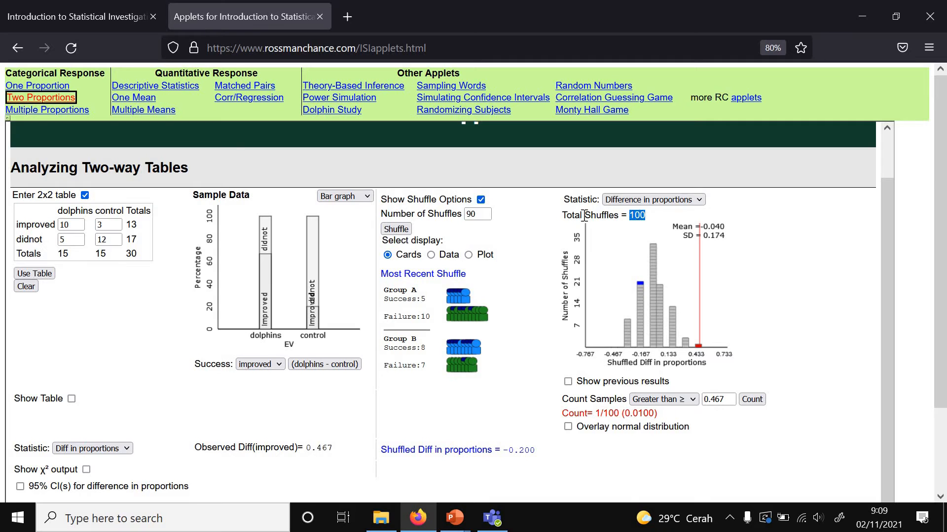
pyautogui.click(483, 213)
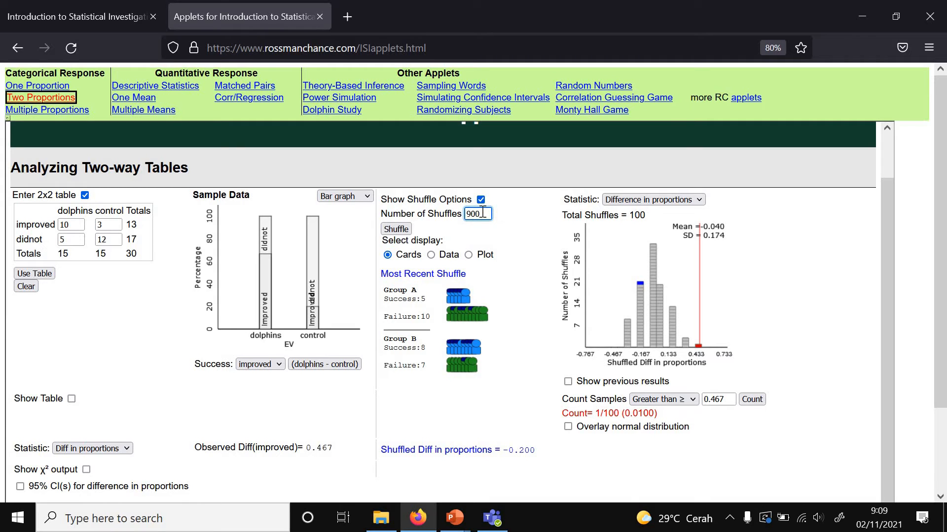
pyautogui.click(397, 229)
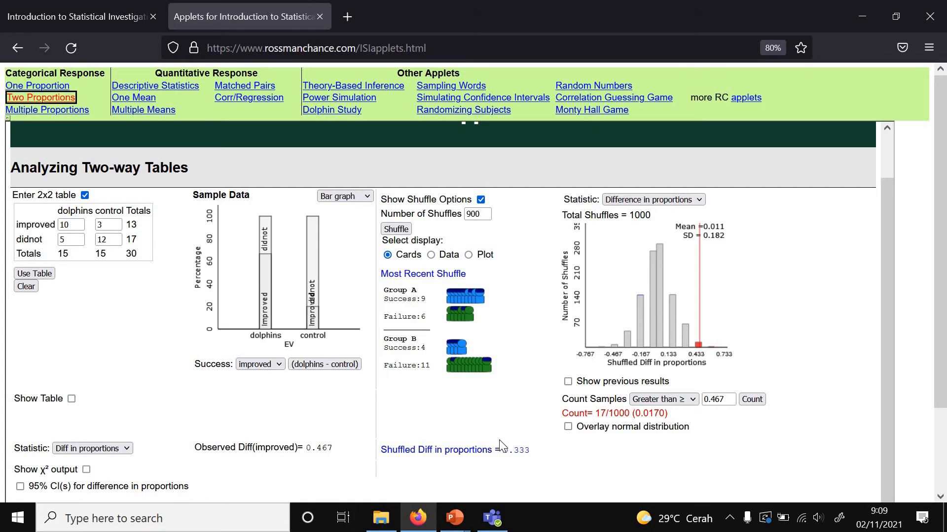
# - Switch back to the Tutorial_Applet_Uji2Proporsi presentation in PowerPoint and underline the Ha and Ho labels on the Yawning slide
pyautogui.click(454, 518)
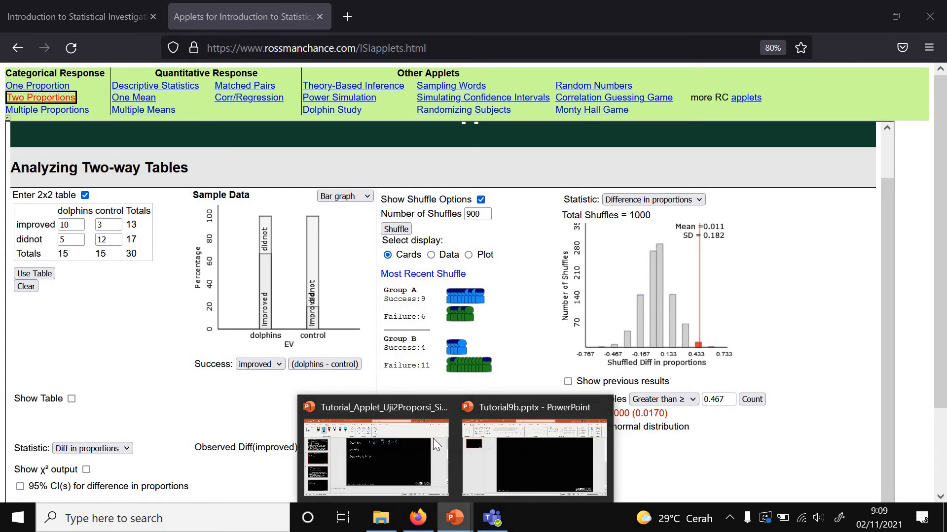
pyautogui.click(377, 436)
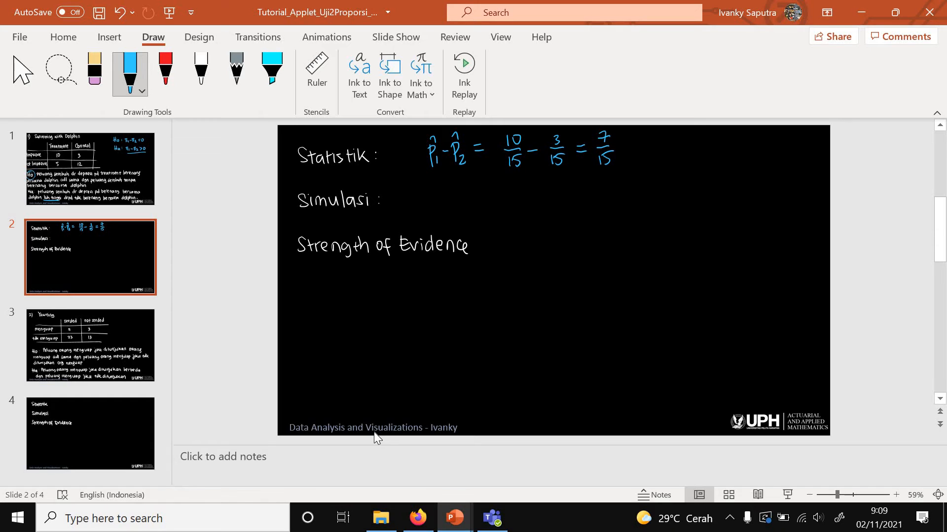
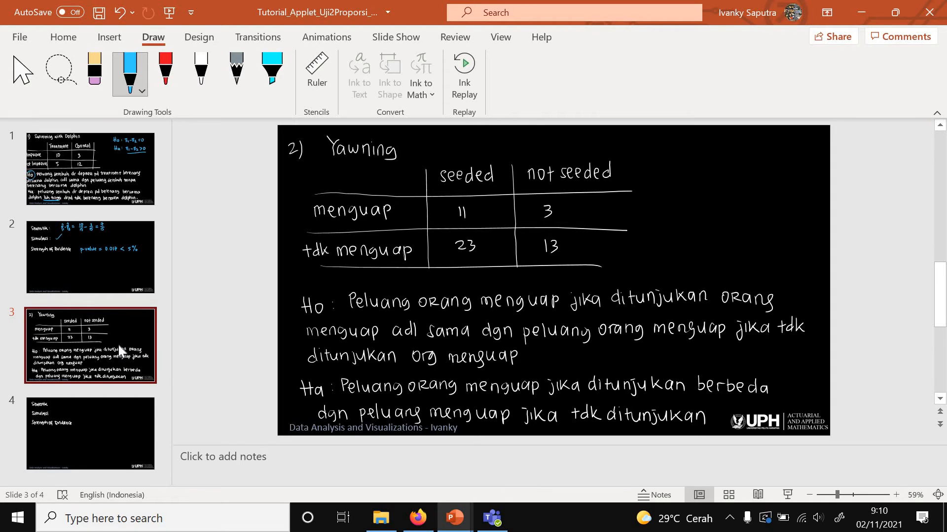
pyautogui.moveTo(298, 400); pyautogui.dragTo(326, 398)
pyautogui.moveTo(297, 321); pyautogui.dragTo(332, 320)
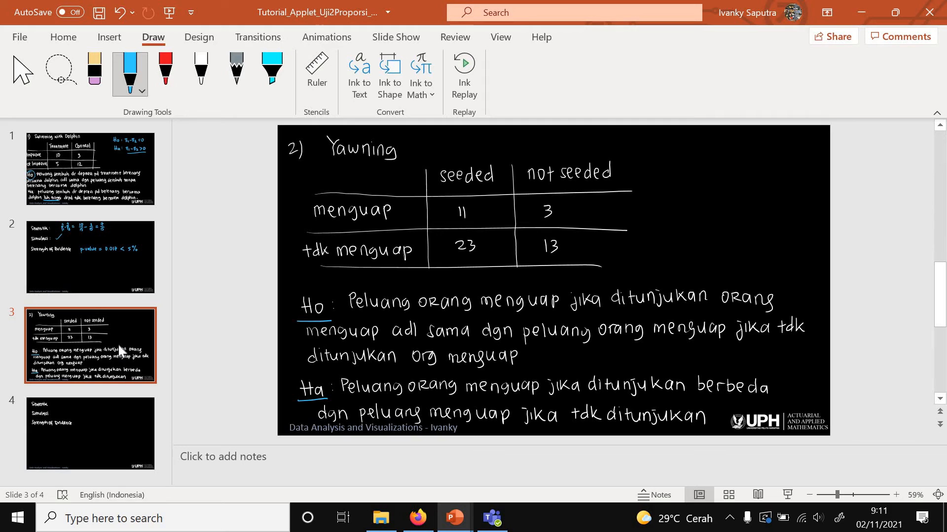
# - Handwrite the start of the null hypothesis, "Ho: π1 =", in blue beside the Yawning table
pyautogui.moveTo(677, 143)
pyautogui.mouseDown()
pyautogui.moveTo(678, 162)
pyautogui.moveTo(690, 153)
pyautogui.mouseUp()
pyautogui.moveTo(688, 144)
pyautogui.mouseDown()
pyautogui.moveTo(688, 164)
pyautogui.moveTo(693, 154)
pyautogui.moveTo(724, 163)
pyautogui.mouseUp()
pyautogui.moveTo(728, 148)
pyautogui.mouseDown()
pyautogui.moveTo(728, 161)
pyautogui.moveTo(732, 146)
pyautogui.mouseUp()
pyautogui.moveTo(734, 151)
pyautogui.mouseDown()
pyautogui.moveTo(735, 163)
pyautogui.moveTo(753, 151)
pyautogui.mouseUp()
pyautogui.moveTo(743, 158); pyautogui.dragTo(754, 158)
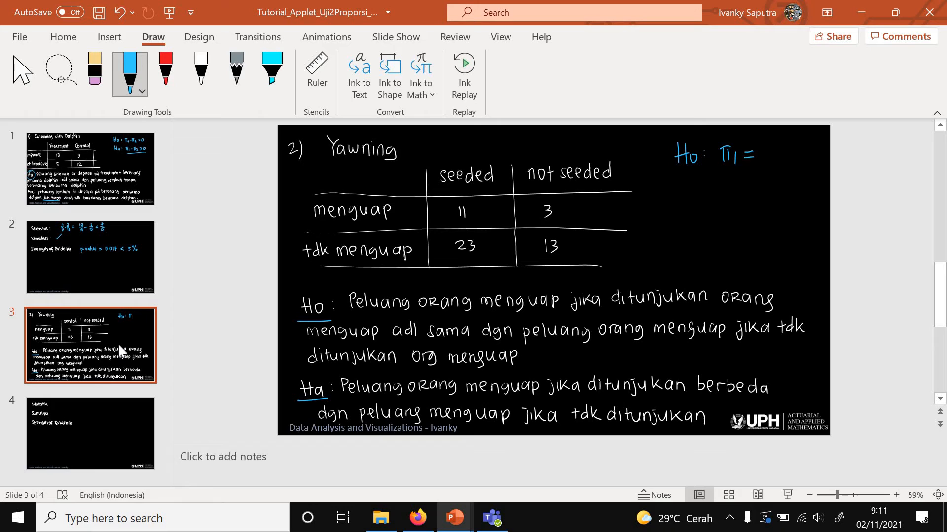
# - Erase the equals sign after π1 and complete the null hypothesis as "π1 − π2 = 0" in blue ink
pyautogui.click(109, 67)
pyautogui.click(748, 152)
pyautogui.click(748, 157)
pyautogui.click(132, 63)
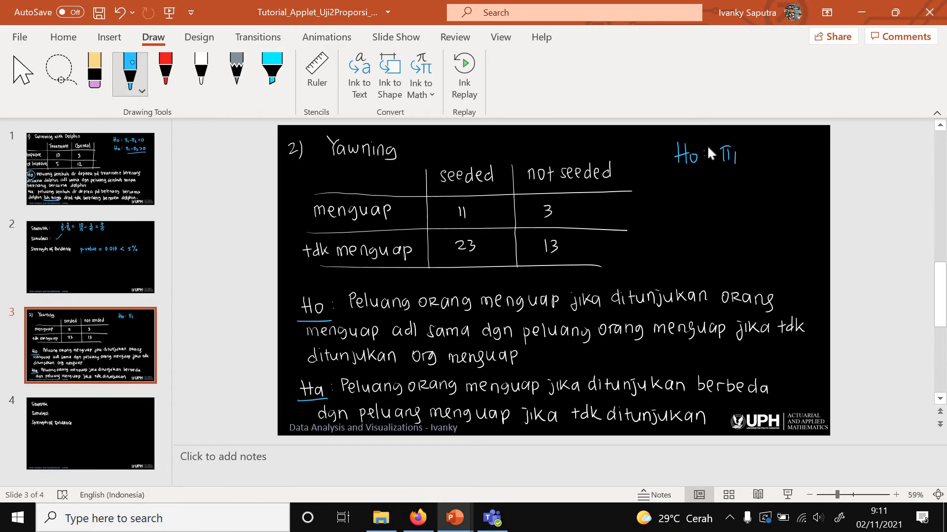
pyautogui.moveTo(743, 157); pyautogui.dragTo(755, 162)
pyautogui.moveTo(759, 148); pyautogui.dragTo(760, 161)
pyautogui.moveTo(752, 149); pyautogui.dragTo(766, 147)
pyautogui.moveTo(765, 157)
pyautogui.mouseDown()
pyautogui.moveTo(775, 165)
pyautogui.moveTo(790, 151)
pyautogui.mouseUp()
pyautogui.moveTo(780, 157); pyautogui.dragTo(798, 148)
# - Handwrite the alternative hypothesis "Ha: π1 − π2 ≠ 0" beneath the Ho formula on the Yawning slide
pyautogui.moveTo(682, 177); pyautogui.dragTo(683, 197)
pyautogui.moveTo(677, 191)
pyautogui.mouseDown()
pyautogui.moveTo(692, 189)
pyautogui.moveTo(690, 197)
pyautogui.mouseUp()
pyautogui.moveTo(701, 189)
pyautogui.mouseDown()
pyautogui.moveTo(702, 197)
pyautogui.moveTo(738, 196)
pyautogui.mouseUp()
pyautogui.click(710, 193)
pyautogui.moveTo(726, 182)
pyautogui.mouseDown()
pyautogui.moveTo(741, 181)
pyautogui.moveTo(743, 196)
pyautogui.mouseUp()
pyautogui.moveTo(750, 190); pyautogui.dragTo(763, 197)
pyautogui.moveTo(767, 184)
pyautogui.mouseDown()
pyautogui.moveTo(767, 196)
pyautogui.moveTo(770, 180)
pyautogui.mouseUp()
pyautogui.moveTo(767, 188)
pyautogui.mouseDown()
pyautogui.moveTo(778, 199)
pyautogui.moveTo(798, 193)
pyautogui.mouseUp()
pyautogui.moveTo(795, 178)
pyautogui.mouseDown()
pyautogui.moveTo(787, 202)
pyautogui.moveTo(805, 185)
pyautogui.mouseUp()
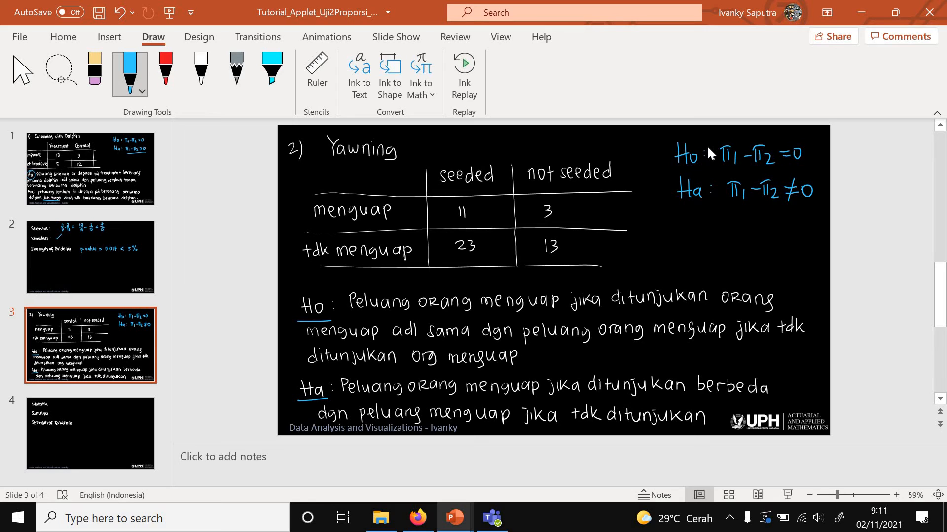
# - On slide 4, handwrite "p̂1 − p̂2 = 11/34" in blue beside the Statistik label
pyautogui.click(109, 437)
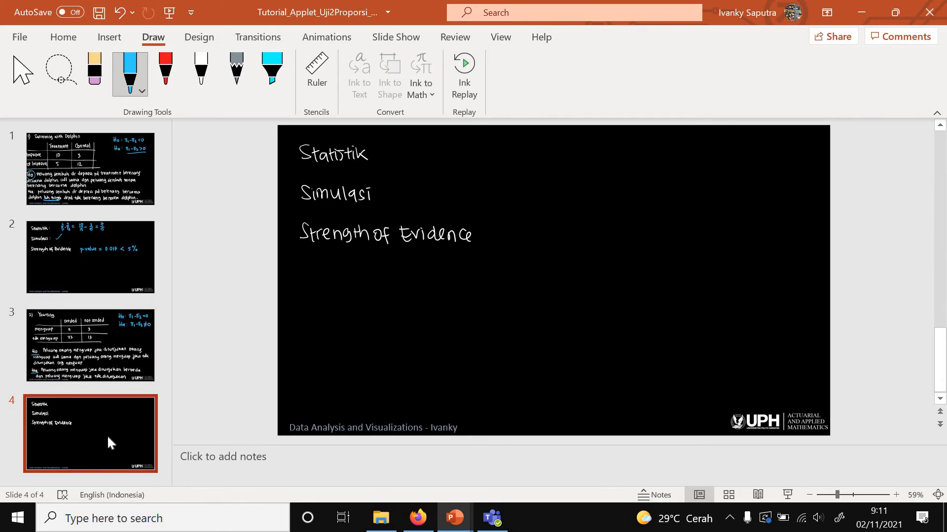
pyautogui.moveTo(437, 143)
pyautogui.mouseDown()
pyautogui.moveTo(437, 161)
pyautogui.moveTo(445, 143)
pyautogui.moveTo(443, 162)
pyautogui.mouseUp()
pyautogui.moveTo(452, 150); pyautogui.dragTo(465, 161)
pyautogui.moveTo(465, 143)
pyautogui.mouseDown()
pyautogui.moveTo(476, 162)
pyautogui.moveTo(473, 140)
pyautogui.moveTo(497, 143)
pyautogui.mouseUp()
pyautogui.moveTo(487, 149); pyautogui.dragTo(496, 149)
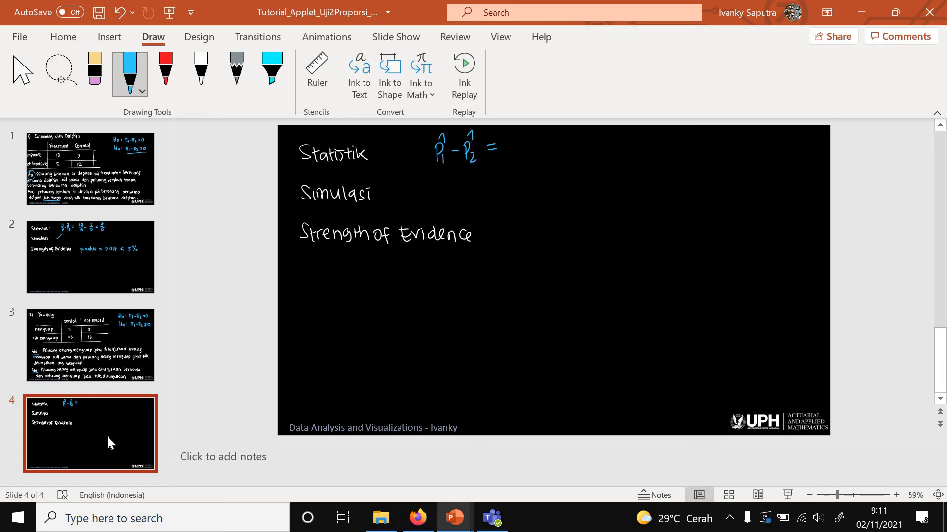
pyautogui.moveTo(518, 134); pyautogui.dragTo(527, 140)
pyautogui.moveTo(516, 146)
pyautogui.mouseDown()
pyautogui.moveTo(532, 143)
pyautogui.moveTo(517, 164)
pyautogui.mouseUp()
pyautogui.moveTo(527, 153); pyautogui.dragTo(531, 166)
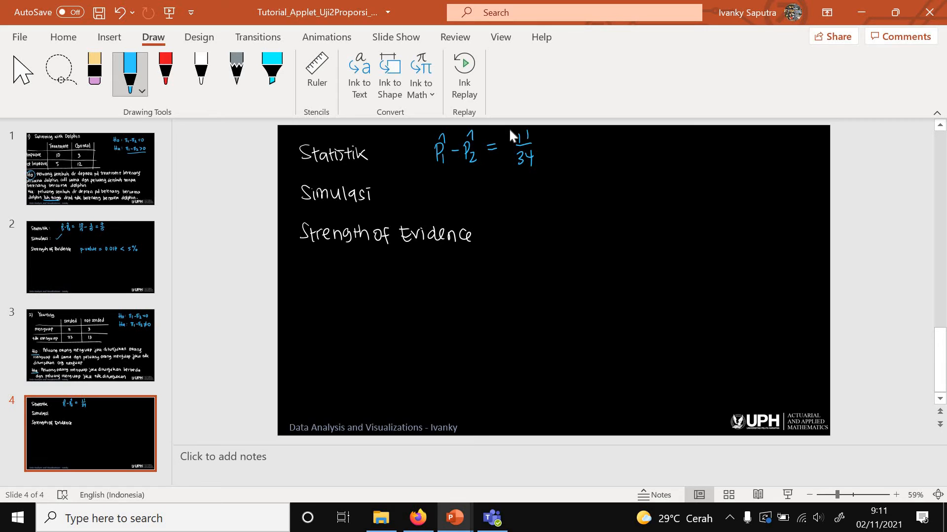
# - Add "− 3/16" after 11/34 in the Statistik line, erasing and rewriting part of the denominator
pyautogui.moveTo(542, 142)
pyautogui.mouseDown()
pyautogui.moveTo(579, 138)
pyautogui.moveTo(574, 144)
pyautogui.mouseUp()
pyautogui.moveTo(568, 147)
pyautogui.mouseDown()
pyautogui.moveTo(584, 146)
pyautogui.moveTo(579, 163)
pyautogui.mouseUp()
pyautogui.click(94, 72)
pyautogui.moveTo(570, 162)
pyautogui.mouseDown()
pyautogui.moveTo(582, 161)
pyautogui.moveTo(573, 164)
pyautogui.mouseUp()
pyautogui.click(137, 74)
pyautogui.moveTo(584, 154); pyautogui.dragTo(578, 161)
# - Draw a check mark beside Simulasi and finish the Statistik line with "= 0.136"
pyautogui.moveTo(425, 190); pyautogui.dragTo(438, 177)
pyautogui.moveTo(602, 143); pyautogui.dragTo(612, 143)
pyautogui.moveTo(601, 149); pyautogui.dragTo(612, 148)
pyautogui.moveTo(626, 141)
pyautogui.mouseDown()
pyautogui.moveTo(629, 154)
pyautogui.moveTo(625, 141)
pyautogui.moveTo(656, 149)
pyautogui.mouseUp()
pyautogui.click(635, 149)
pyautogui.moveTo(659, 141)
pyautogui.mouseDown()
pyautogui.moveTo(661, 150)
pyautogui.moveTo(673, 145)
pyautogui.mouseUp()
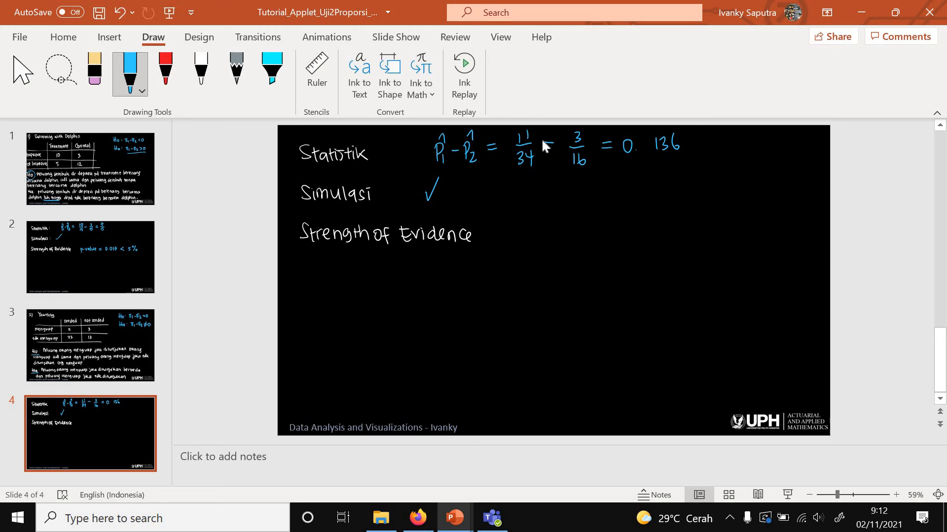
# - Switch to the Two Proportions applet in Firefox, load the Yawning study data, use its table and show the shuffle options
pyautogui.click(419, 520)
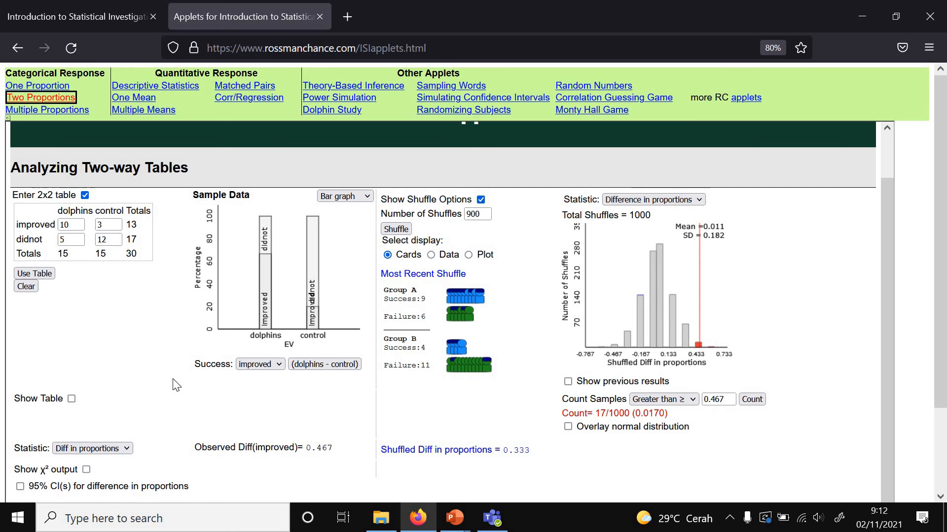
pyautogui.scroll(-3, 174, 384)
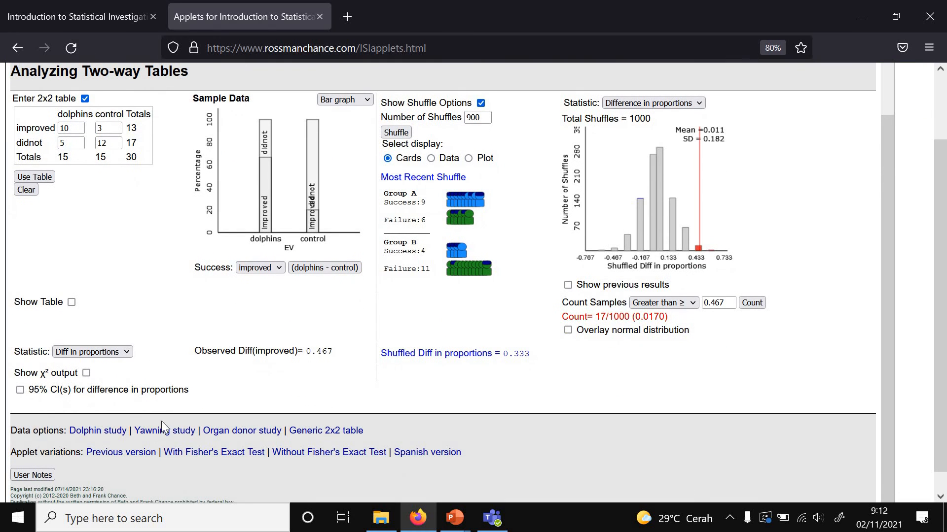
pyautogui.click(167, 432)
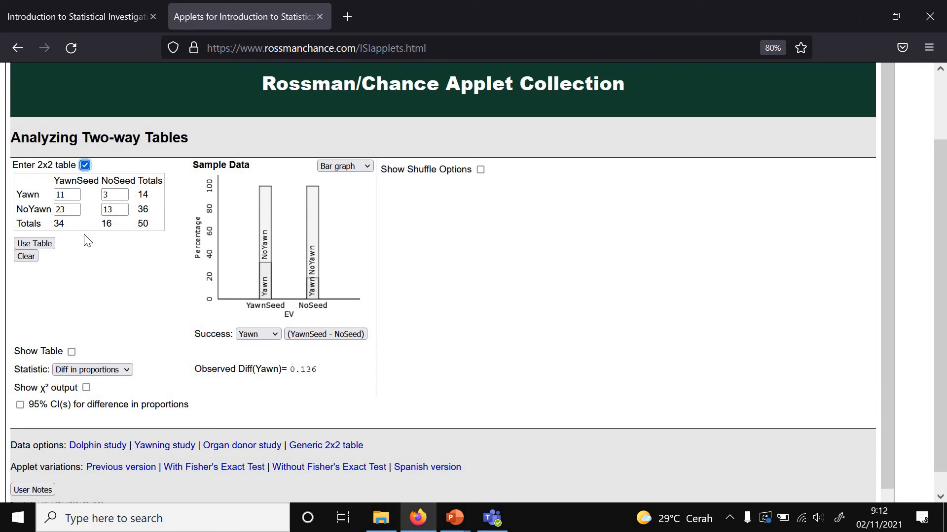
pyautogui.click(51, 249)
pyautogui.click(480, 170)
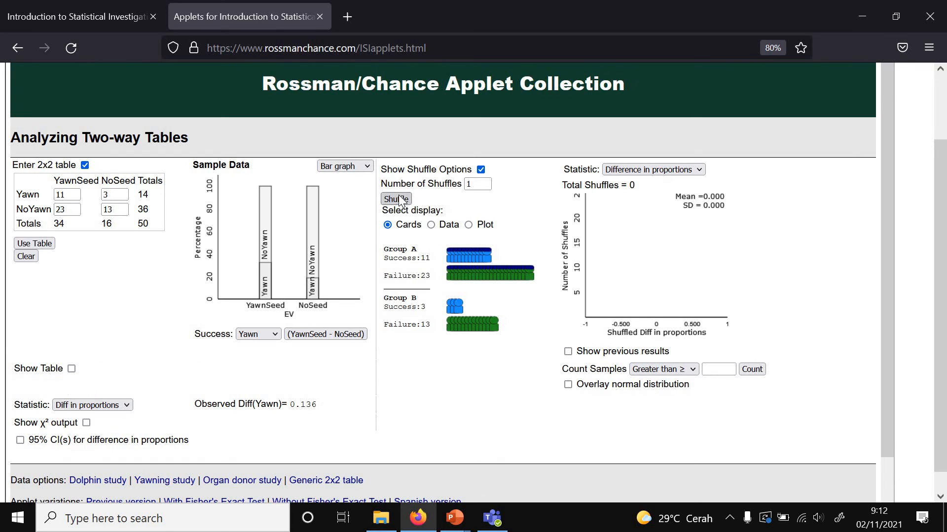
# - Run a single shuffle of the yawning data, followed by 9 more and another 90
pyautogui.click(397, 200)
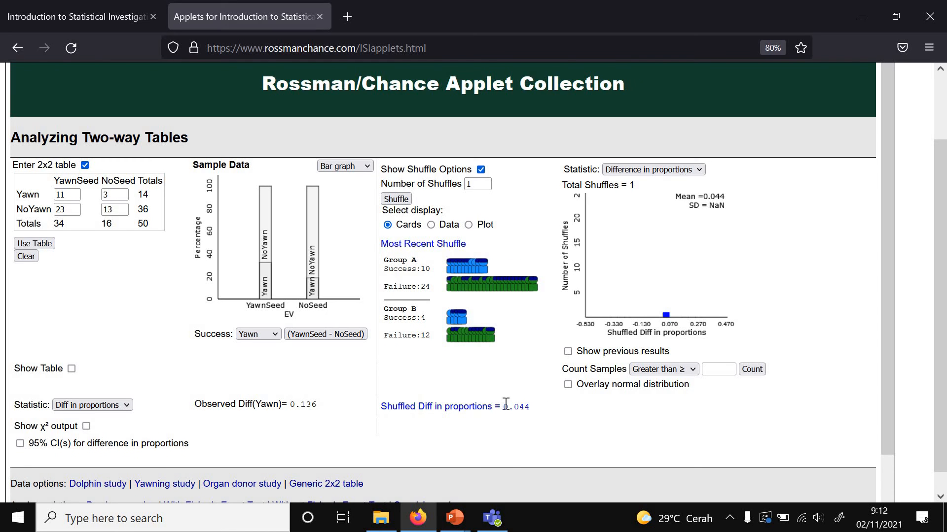
pyautogui.doubleClick(482, 185)
pyautogui.write('9')
pyautogui.click(402, 200)
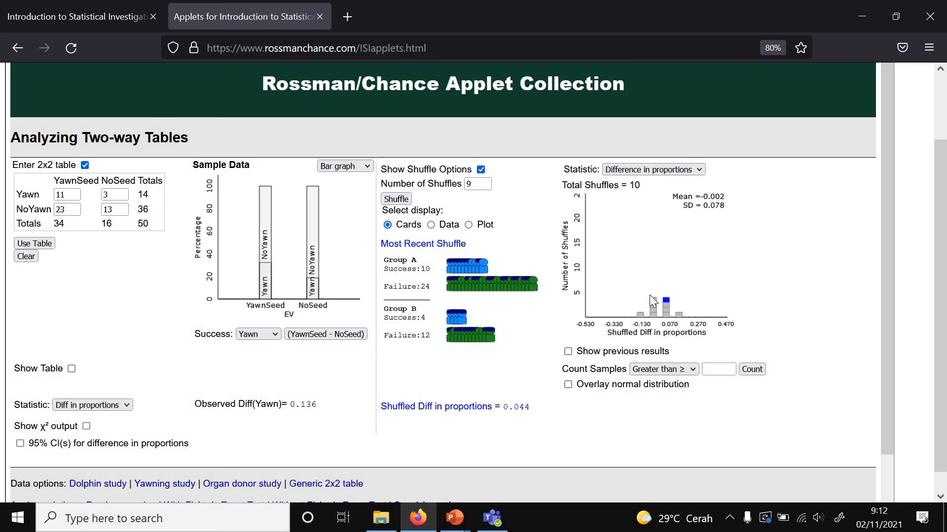
pyautogui.doubleClick(482, 185)
pyautogui.write('90')
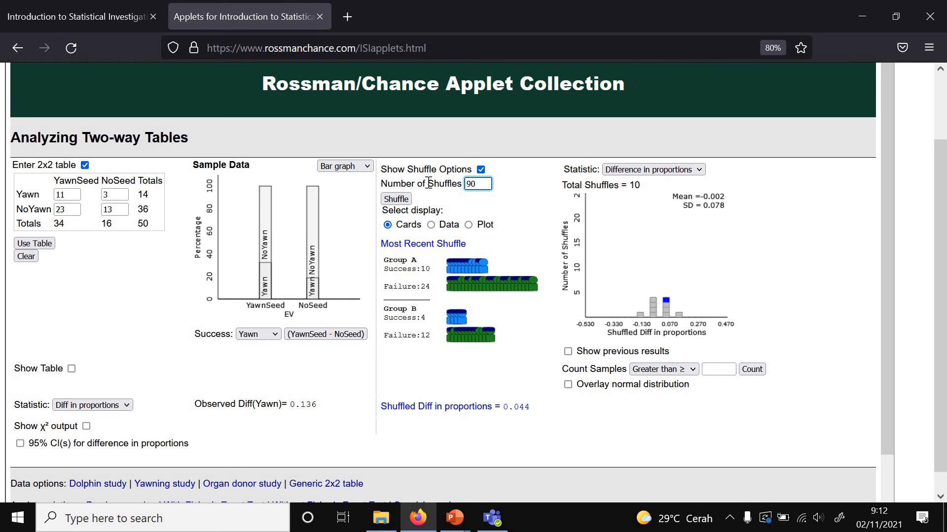
pyautogui.click(395, 202)
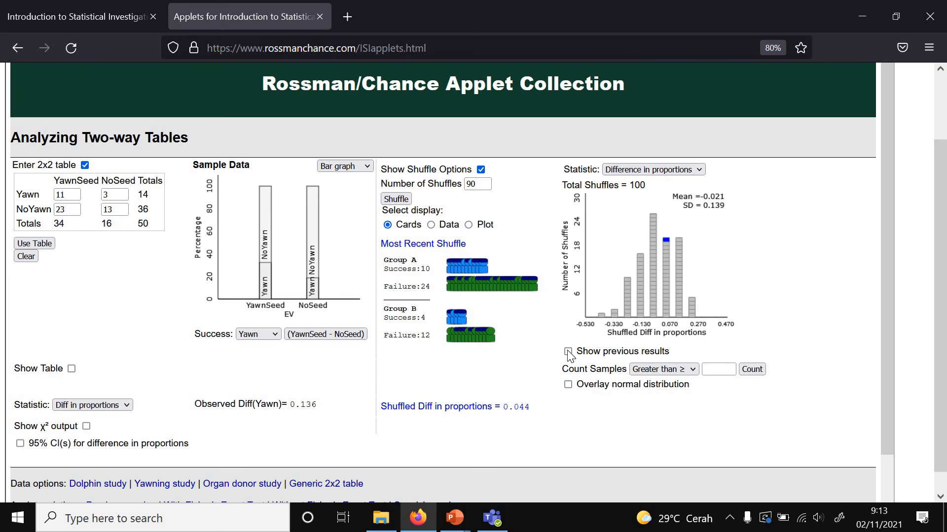
# - Count the shuffled differences in proportions that lie beyond 0.136
pyautogui.click(690, 371)
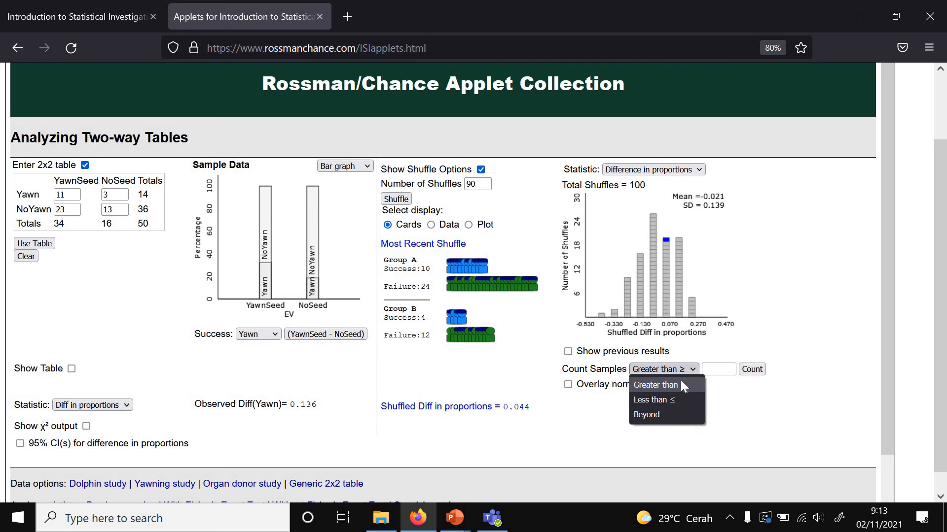
pyautogui.click(656, 412)
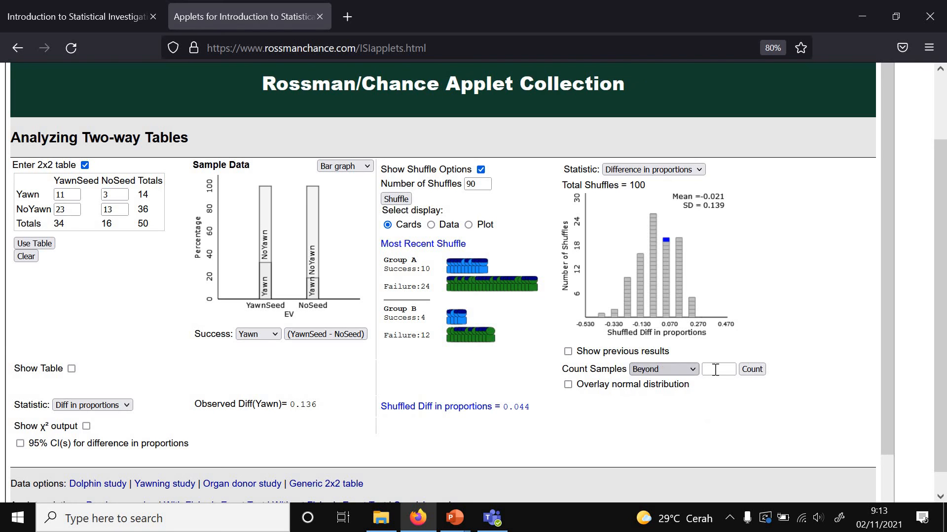
pyautogui.click(716, 371)
pyautogui.write('0')
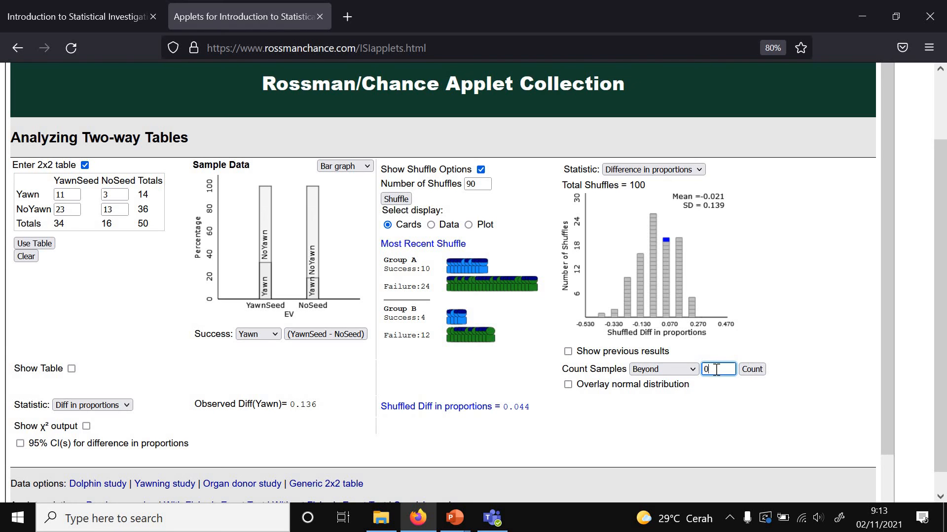
pyautogui.write('.136')
pyautogui.click(752, 369)
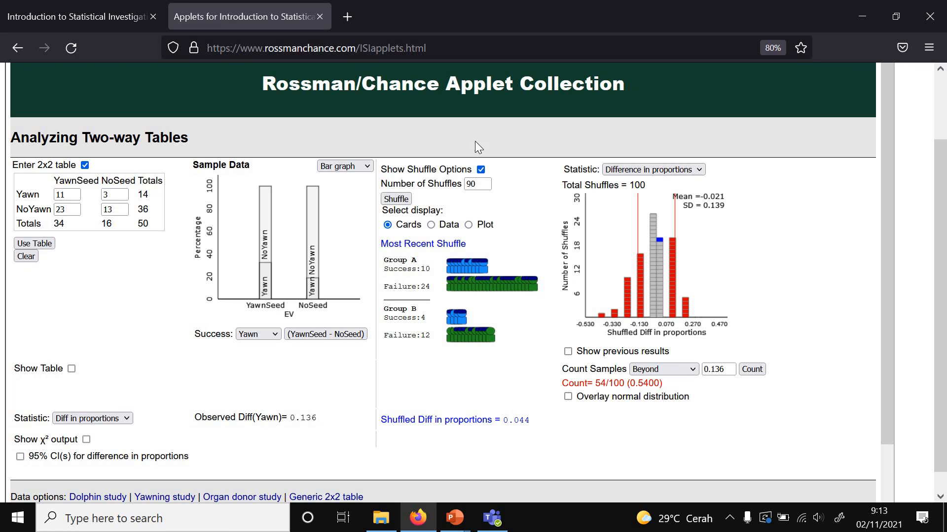
# - Set the number of shuffles to 900 and add them to the yawning simulation
pyautogui.doubleClick(471, 183)
pyautogui.write('900')
pyautogui.click(397, 199)
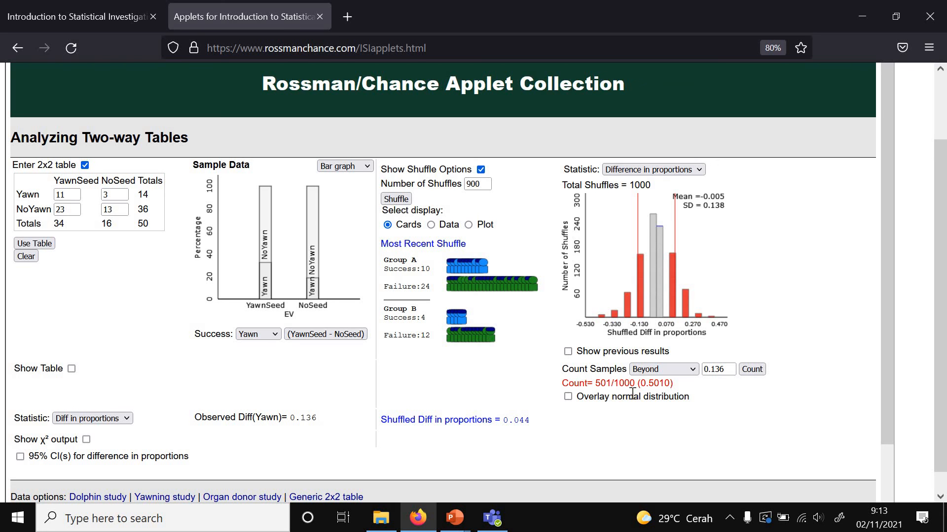
# - Switch back to PowerPoint and handwrite "p-value = 0.501 > α = 5%" beside Strength of Evidence on slide 4
pyautogui.hotkey('alt', 'Tab')
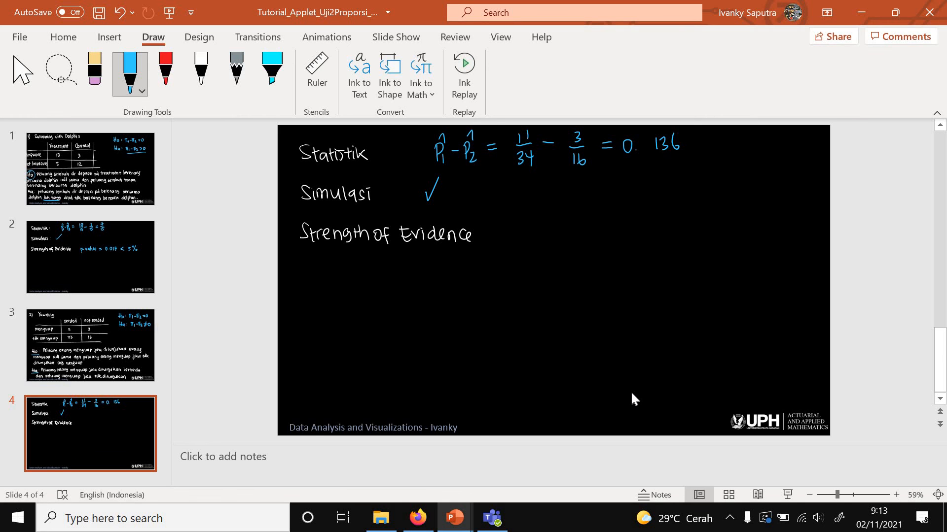
pyautogui.moveTo(555, 227)
pyautogui.mouseDown()
pyautogui.moveTo(559, 249)
pyautogui.moveTo(557, 240)
pyautogui.mouseUp()
pyautogui.moveTo(566, 233); pyautogui.dragTo(571, 233)
pyautogui.moveTo(577, 227)
pyautogui.mouseDown()
pyautogui.moveTo(582, 235)
pyautogui.moveTo(587, 227)
pyautogui.mouseUp()
pyautogui.moveTo(595, 230); pyautogui.dragTo(602, 237)
pyautogui.moveTo(606, 228)
pyautogui.mouseDown()
pyautogui.moveTo(631, 239)
pyautogui.moveTo(655, 232)
pyautogui.mouseUp()
pyautogui.moveTo(644, 236); pyautogui.dragTo(663, 227)
pyautogui.moveTo(671, 235)
pyautogui.mouseDown()
pyautogui.moveTo(697, 225)
pyautogui.moveTo(729, 237)
pyautogui.moveTo(772, 227)
pyautogui.mouseUp()
pyautogui.moveTo(765, 232); pyautogui.dragTo(776, 235)
pyautogui.moveTo(779, 222); pyautogui.dragTo(796, 221)
pyautogui.moveTo(803, 219)
pyautogui.mouseDown()
pyautogui.moveTo(797, 239)
pyautogui.moveTo(805, 232)
pyautogui.mouseUp()
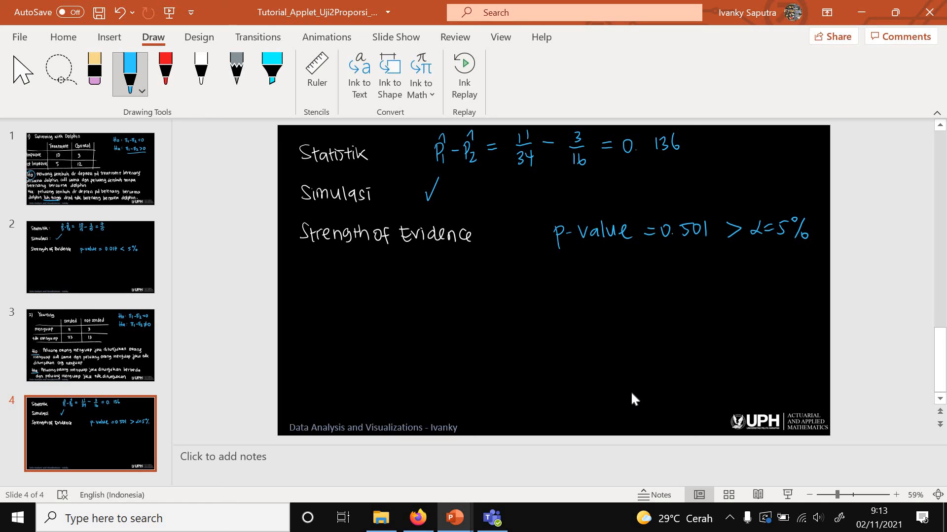